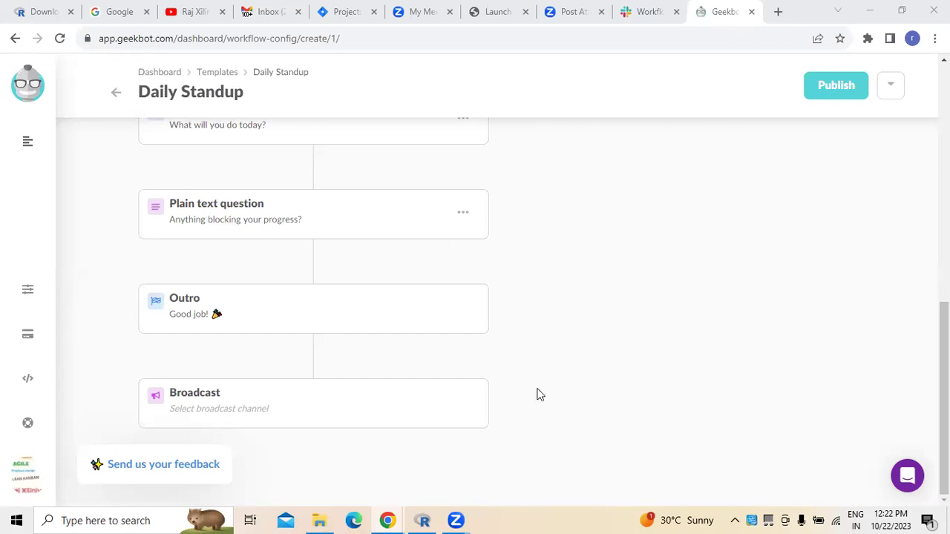
Leave the Daily Standup draft for the dashboard, which lands on the template gallery.
left_click(28, 87)
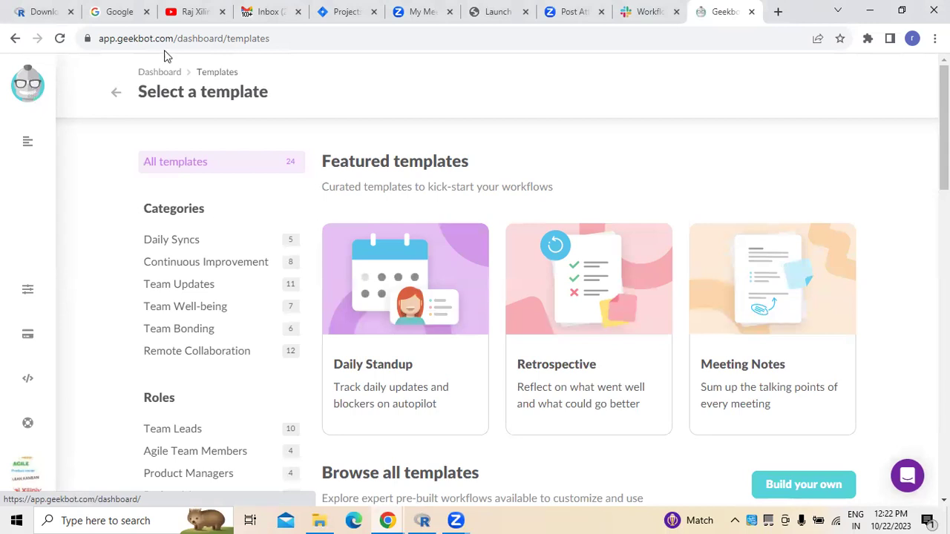
Show the Workflows flyout from the sidebar menu icon.
mouse_move(24, 153)
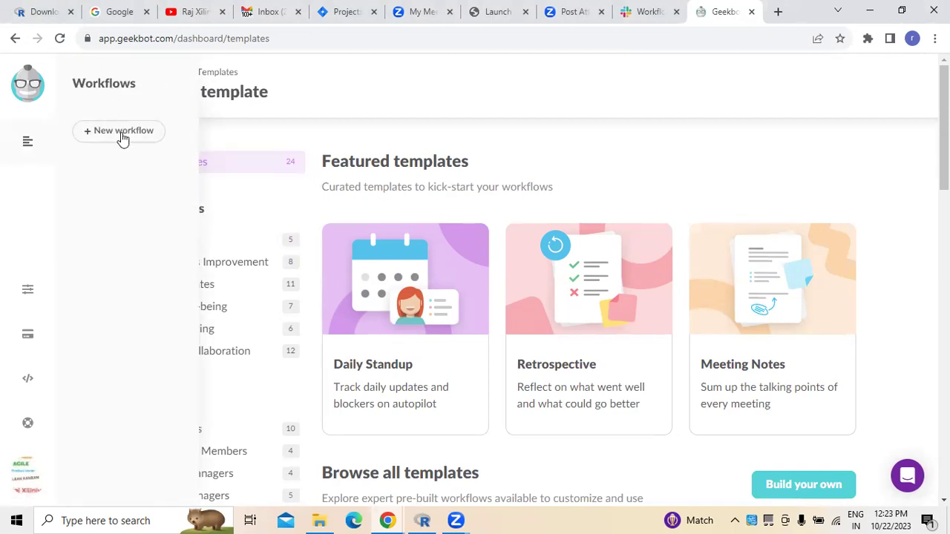
scroll(881, 217, "down", 3)
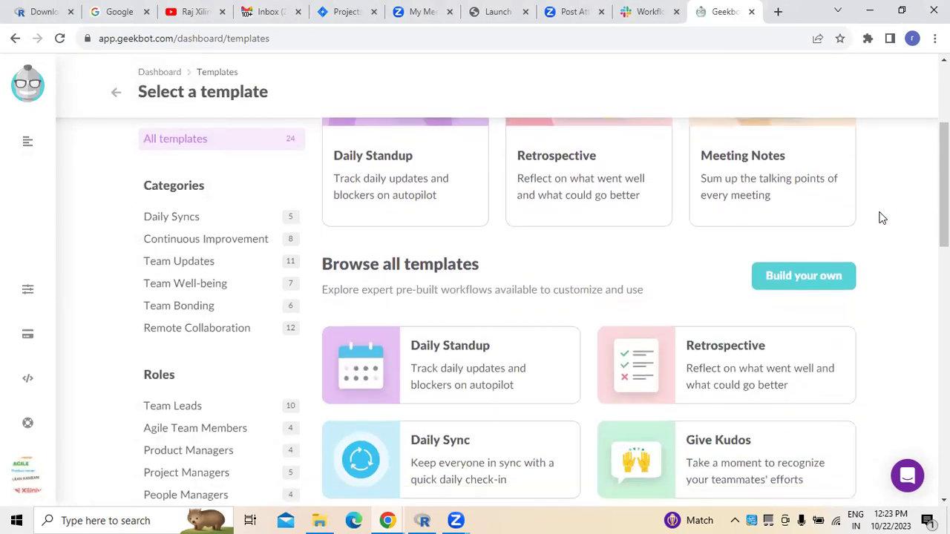
scroll(881, 218, "up", 3)
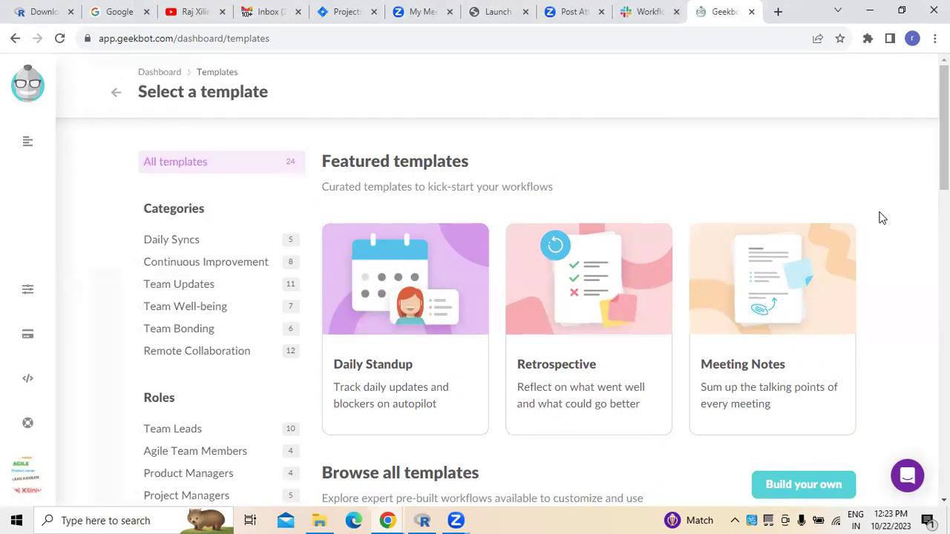
scroll(881, 217, "down", 6)
scroll(416, 329, "down", 2)
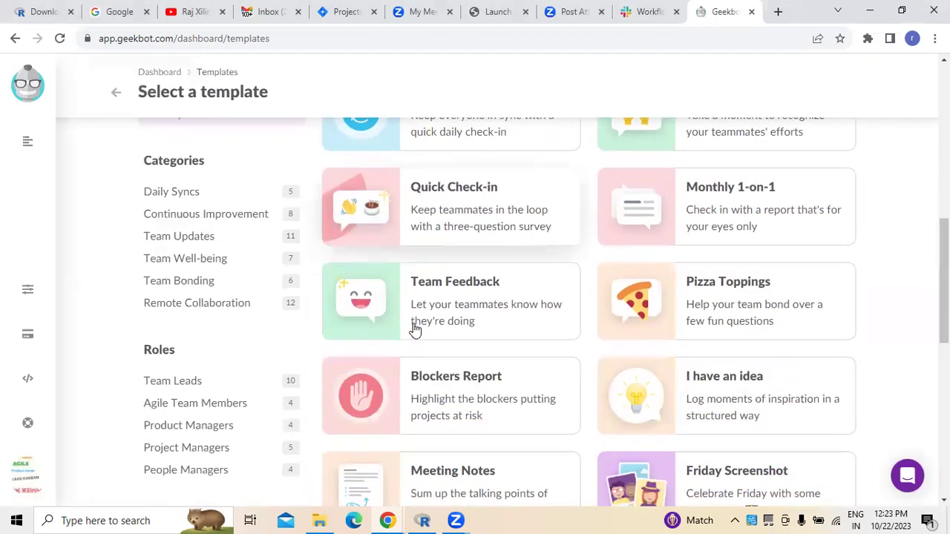
scroll(416, 329, "down", 2)
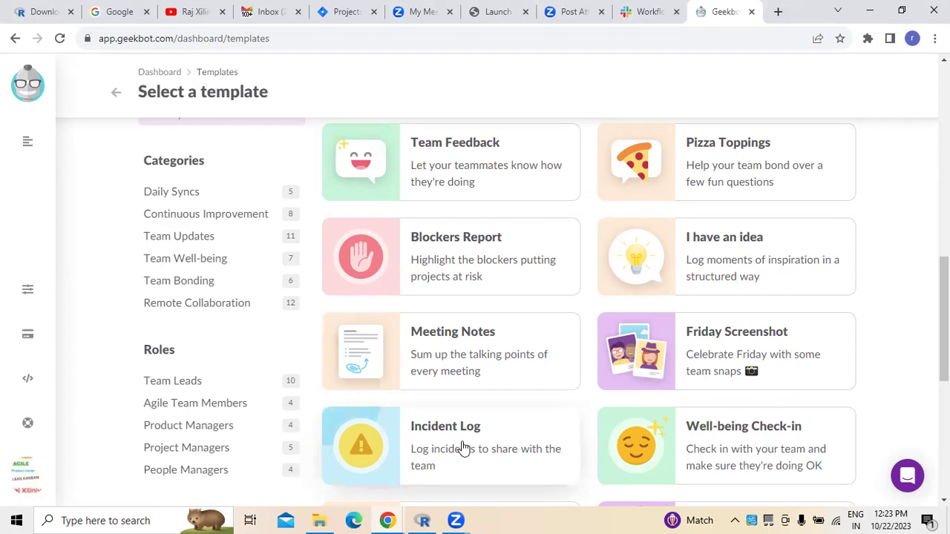
scroll(463, 448, "down", 5)
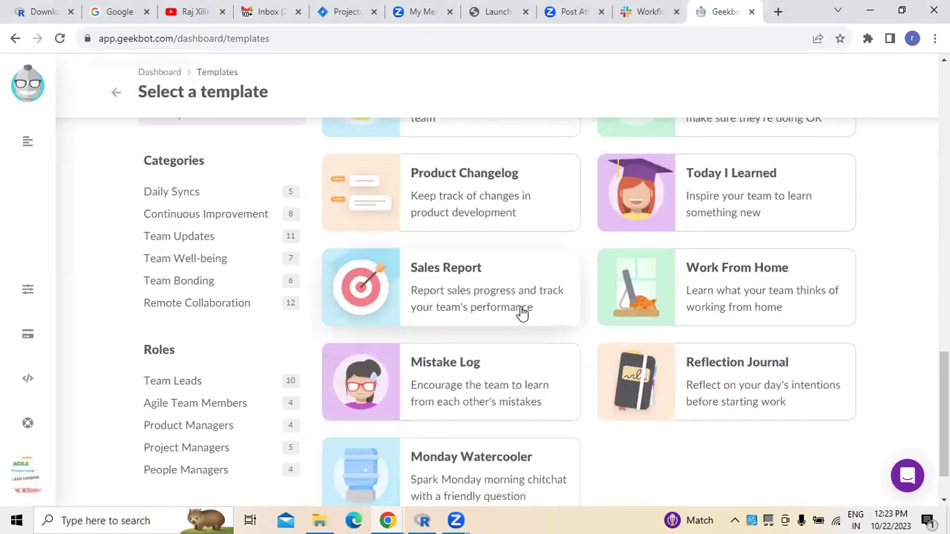
scroll(527, 334, "down", 1)
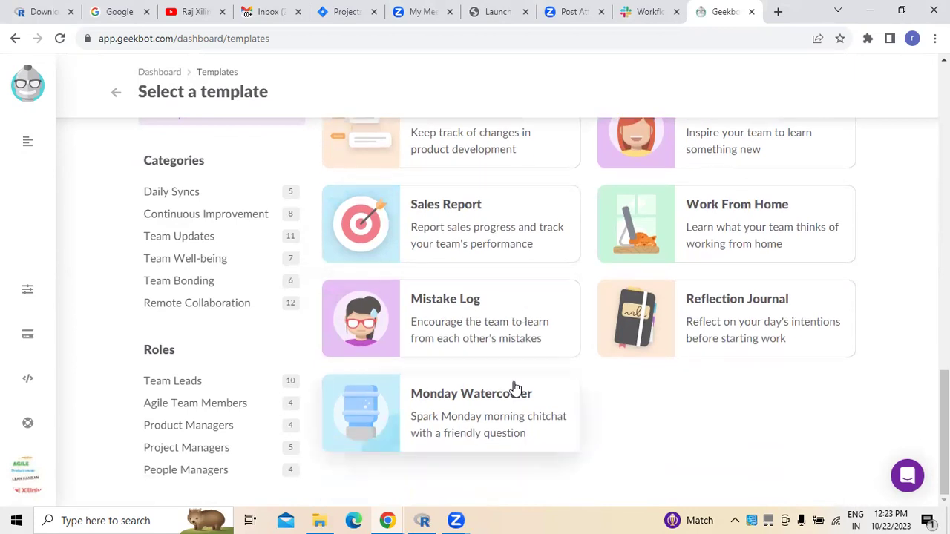
scroll(516, 388, "up", 3)
scroll(516, 388, "up", 1)
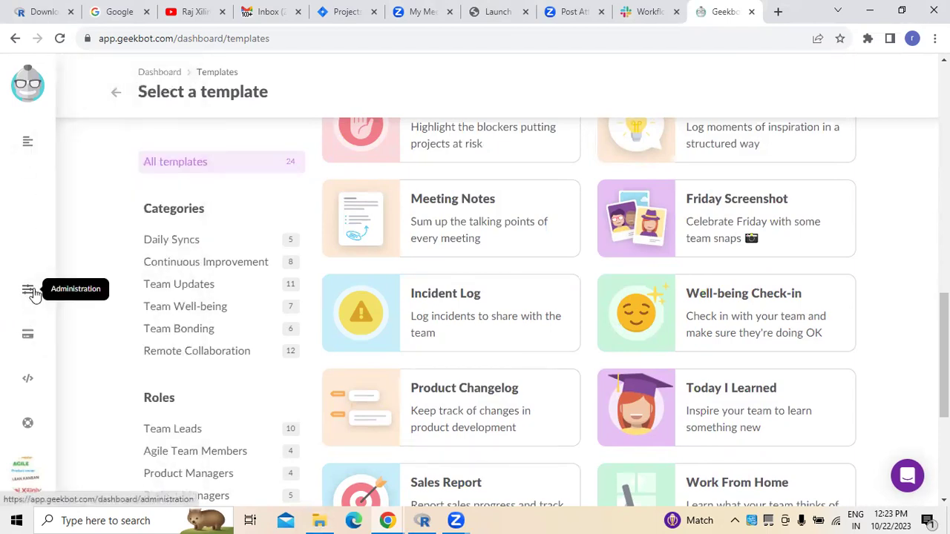
Start a new workflow and preview the Incident Log template from the template list.
left_click(108, 134)
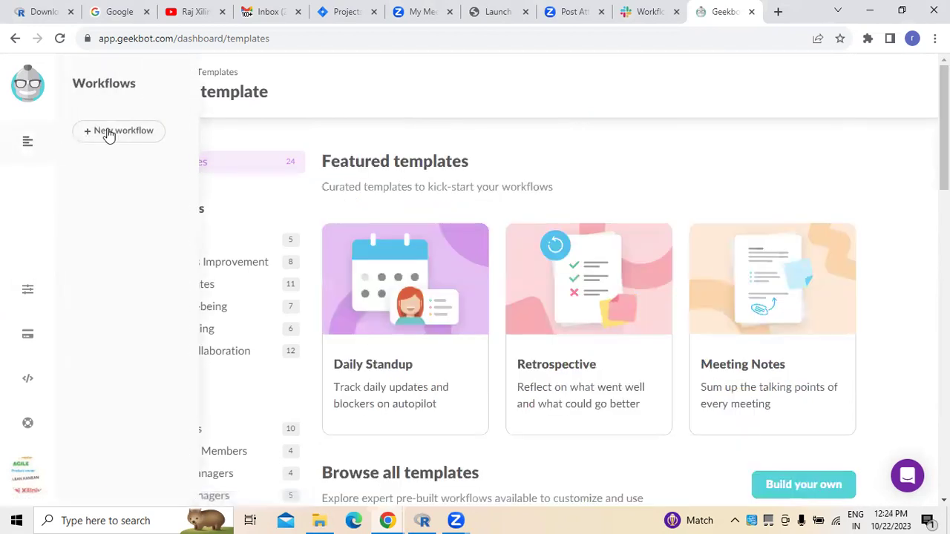
left_click(115, 134)
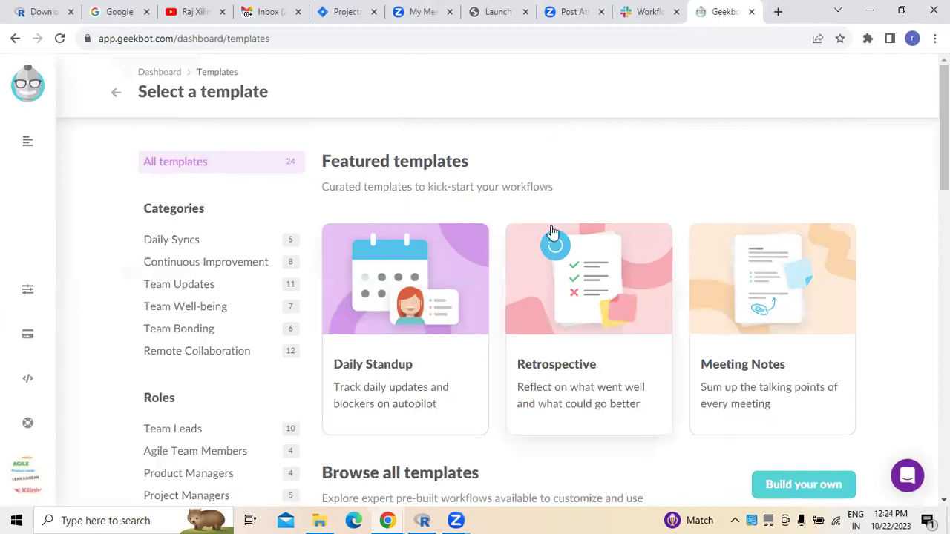
scroll(749, 223, "down", 2)
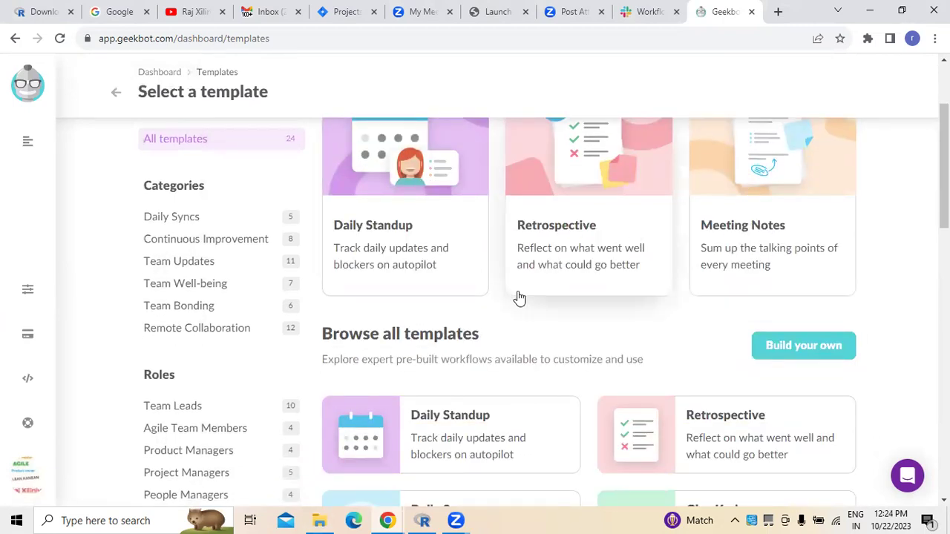
scroll(519, 298, "down", 3)
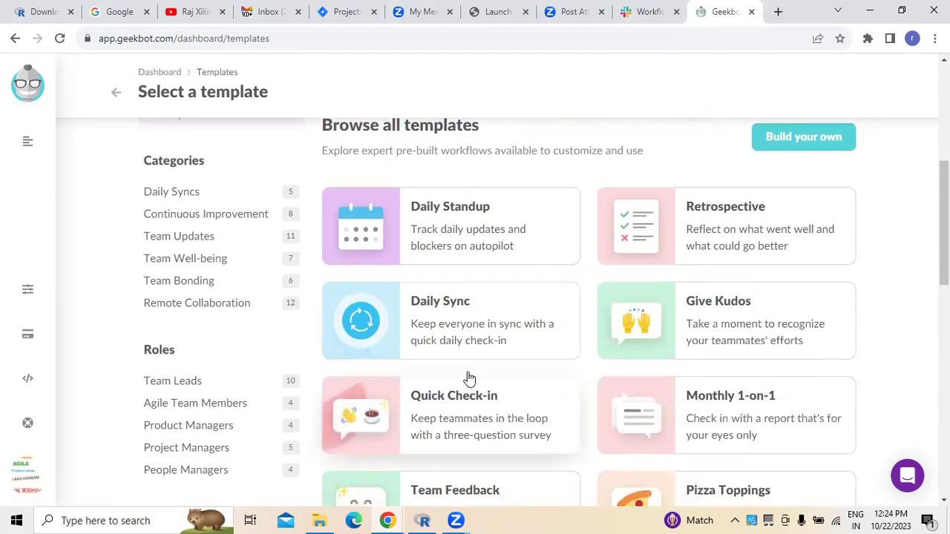
scroll(492, 341, "down", 2)
scroll(492, 343, "down", 3)
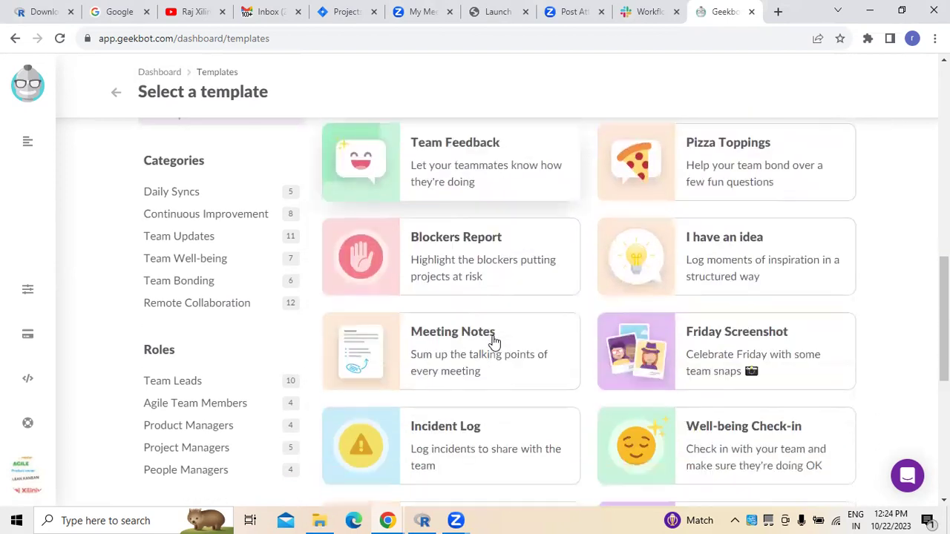
scroll(492, 342, "down", 1)
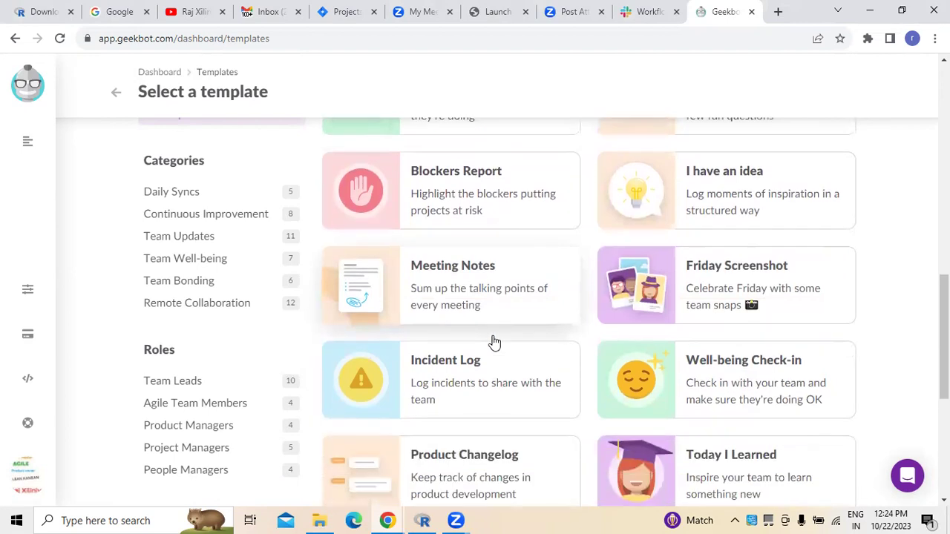
left_click(478, 395)
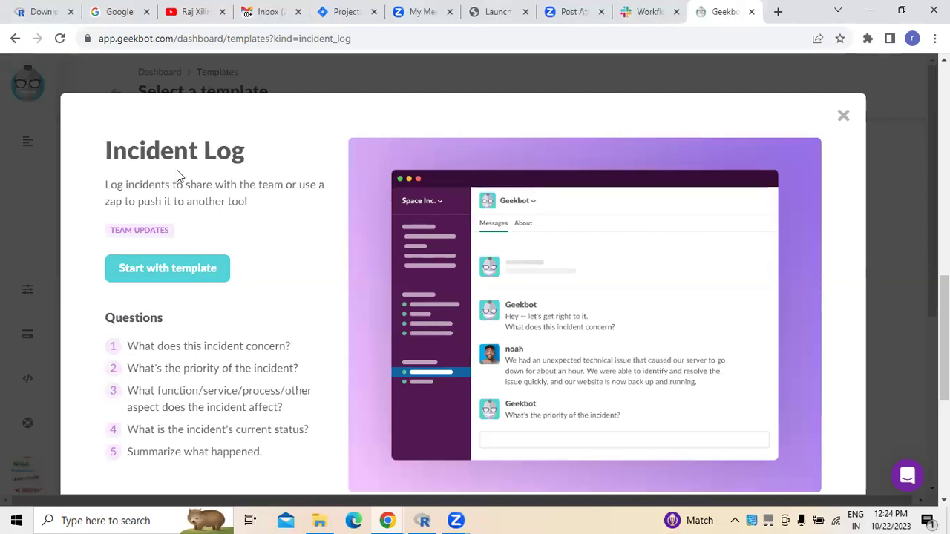
Start a new workflow draft from the Incident Log template.
left_click(182, 273)
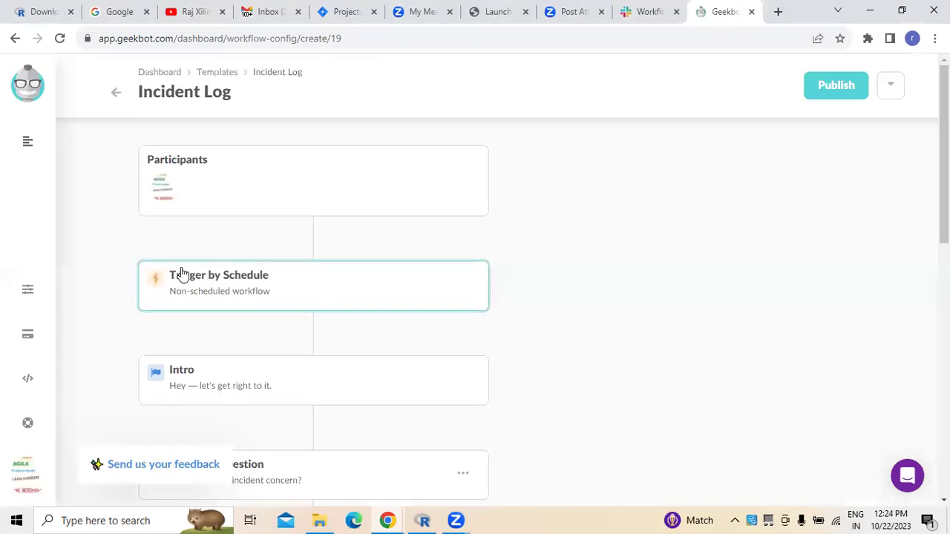
left_click(187, 198)
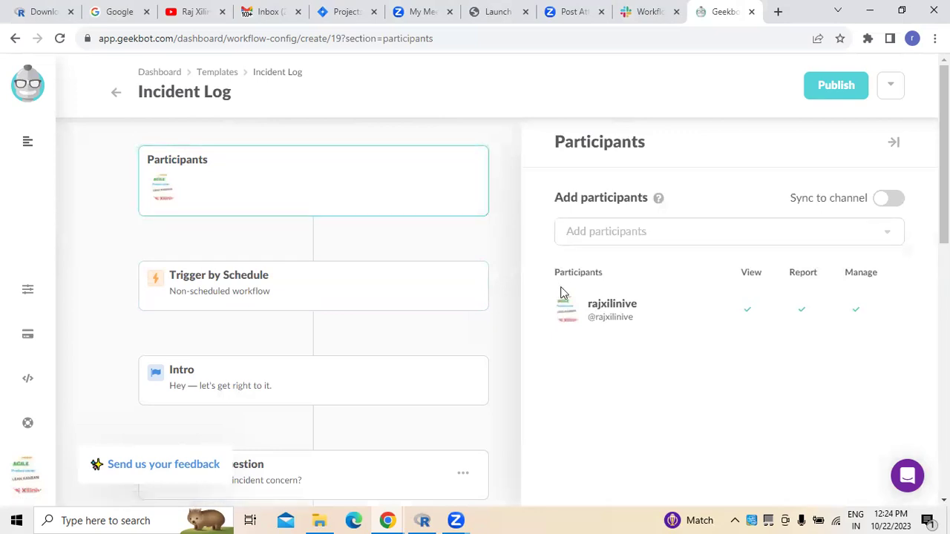
left_click(608, 238)
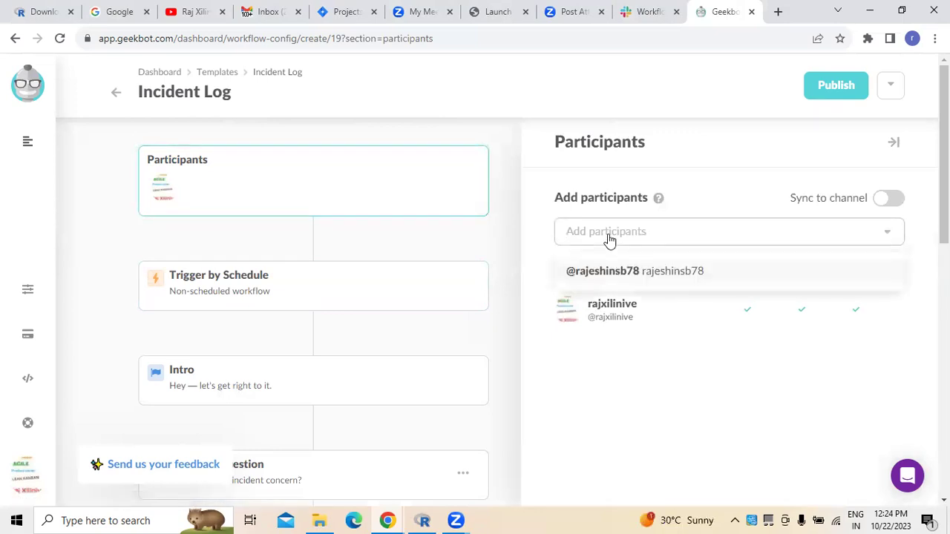
left_click(617, 276)
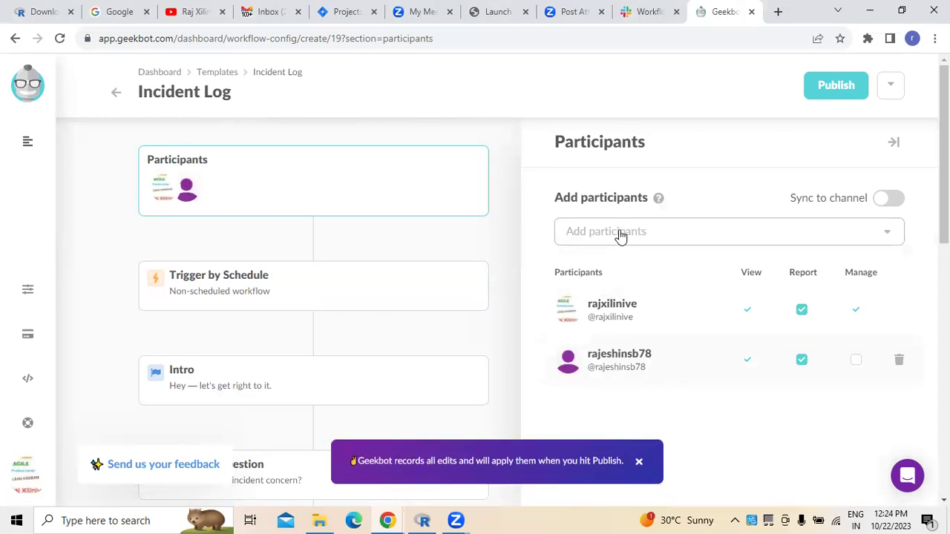
left_click(620, 237)
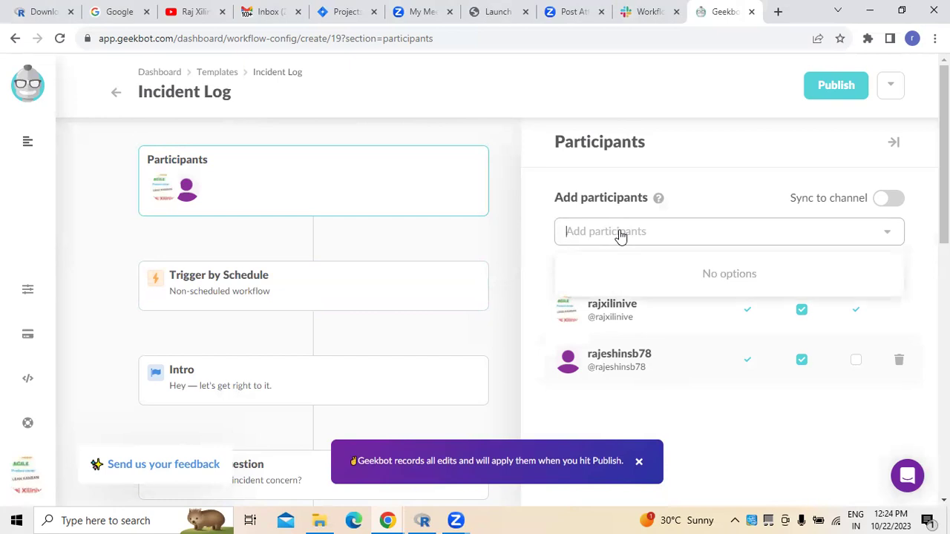
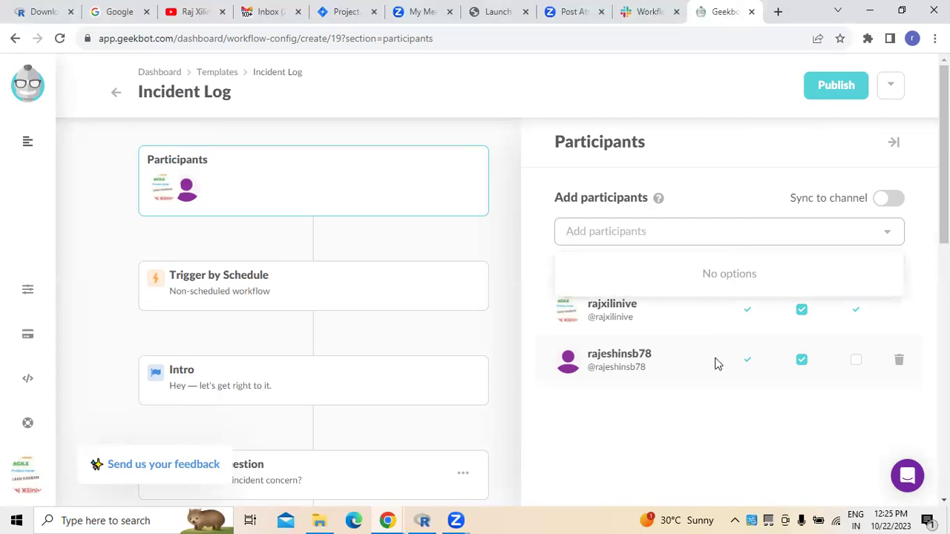
left_click(685, 414)
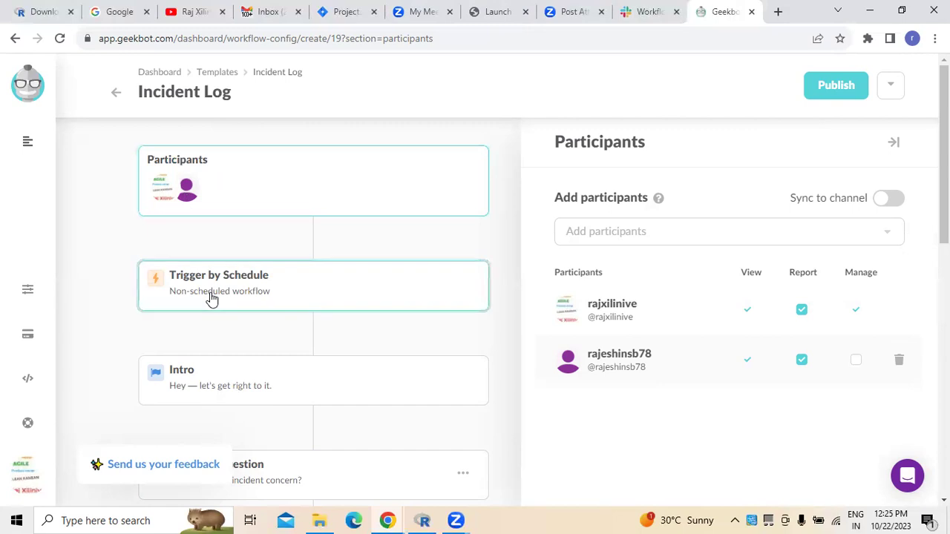
scroll(212, 298, "down", 3)
scroll(210, 299, "up", 3)
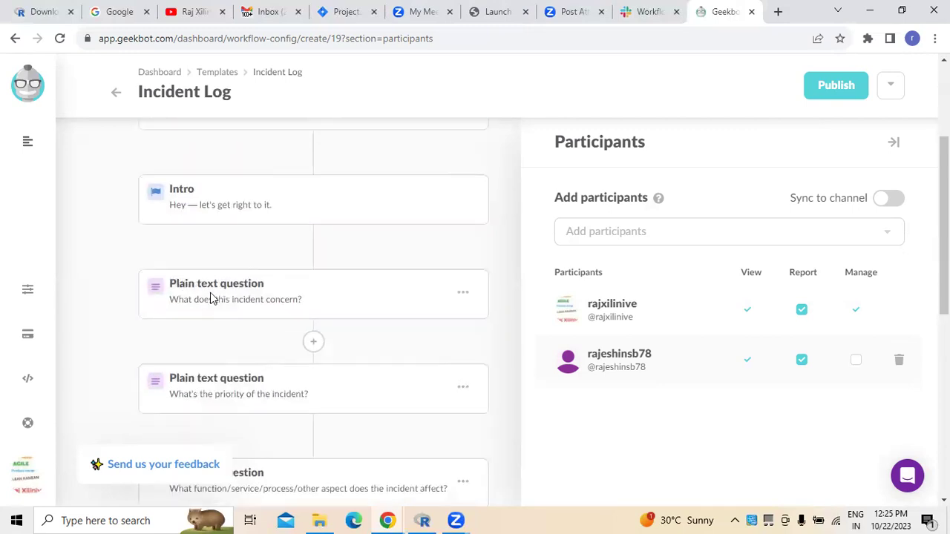
Switch the Incident Log trigger to a scheduled Period & Days set to a 2 week period.
left_click(210, 299)
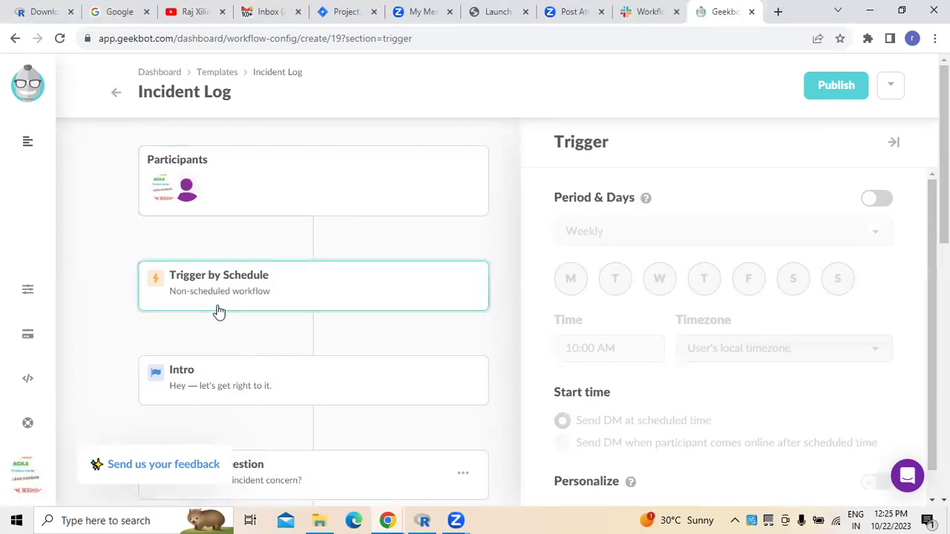
left_click(883, 201)
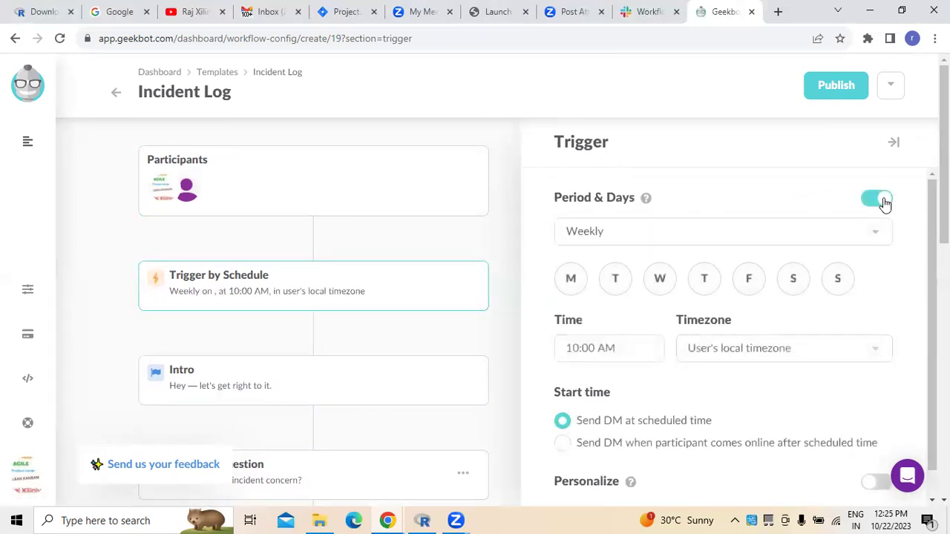
left_click(876, 237)
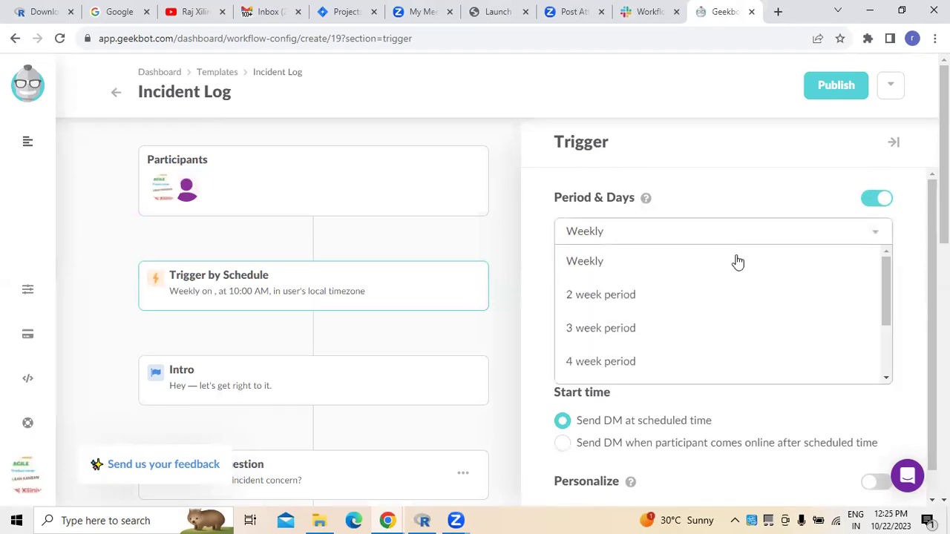
left_click(594, 294)
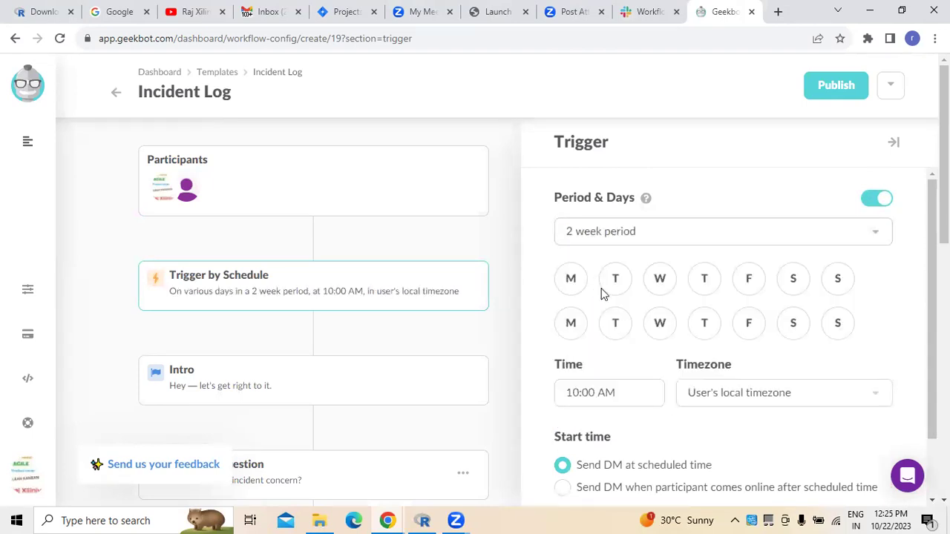
Select Monday through Friday in both weeks of the schedule.
left_click(585, 287)
left_click(613, 288)
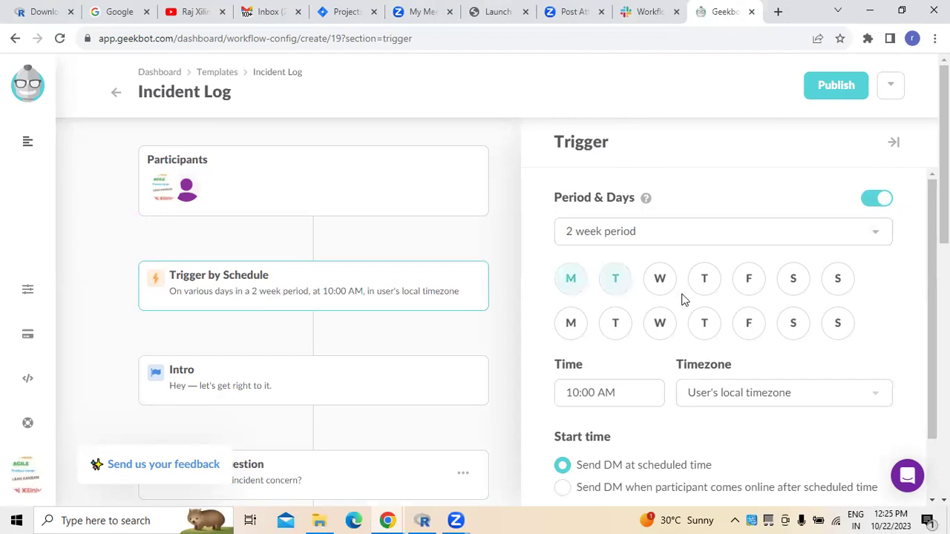
left_click(659, 289)
left_click(712, 288)
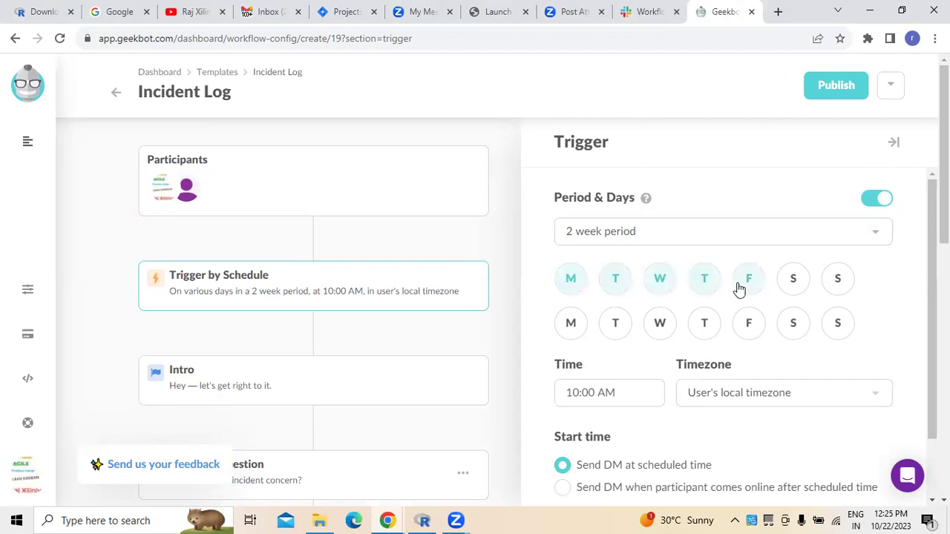
left_click(576, 336)
left_click(611, 331)
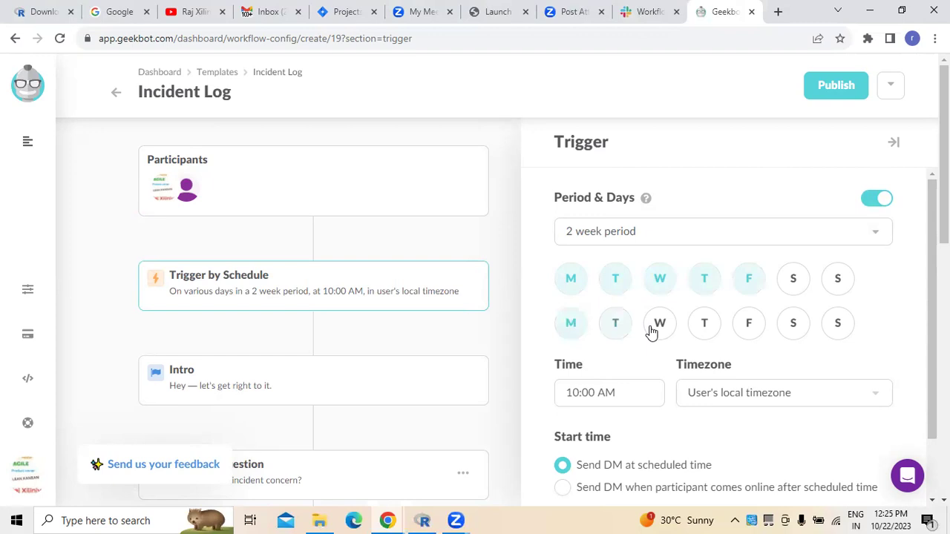
left_click(660, 333)
left_click(715, 332)
left_click(748, 325)
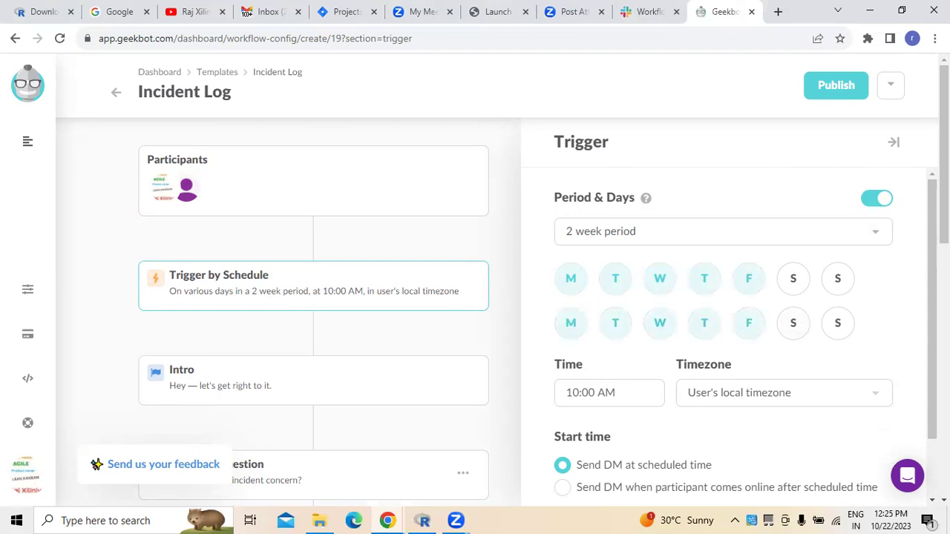
Set the schedule's timezone to User's local timezone, keeping the 10:00 AM run time.
scroll(686, 490, "down", 1)
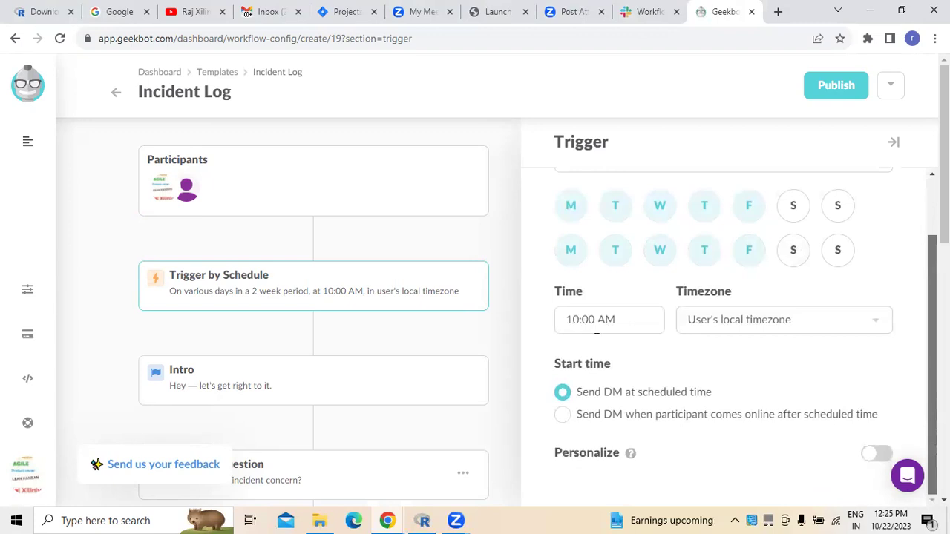
left_click(877, 327)
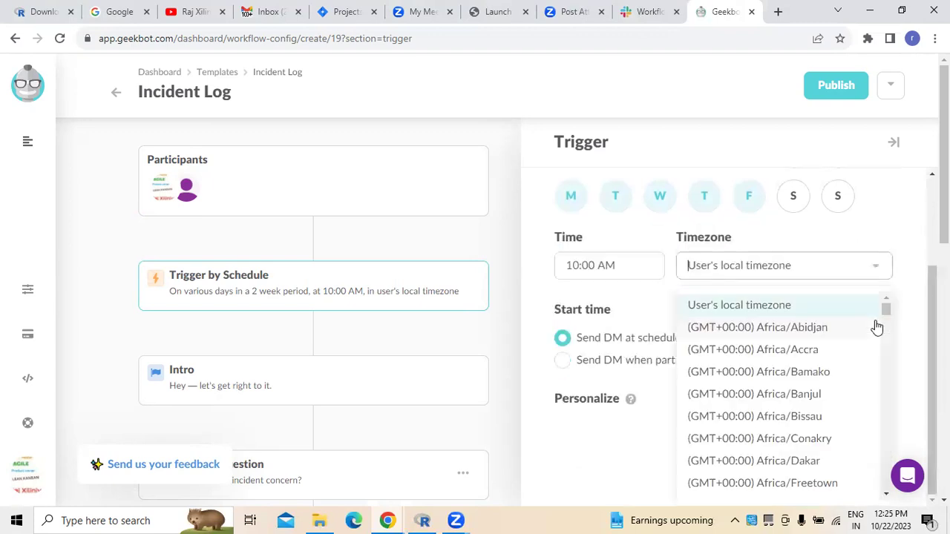
scroll(824, 378, "down", 5)
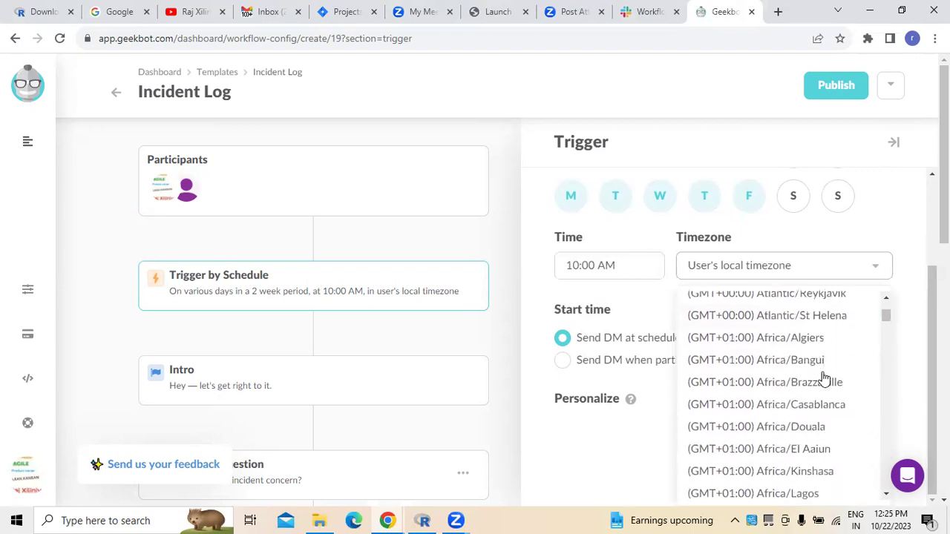
scroll(824, 379, "down", 7)
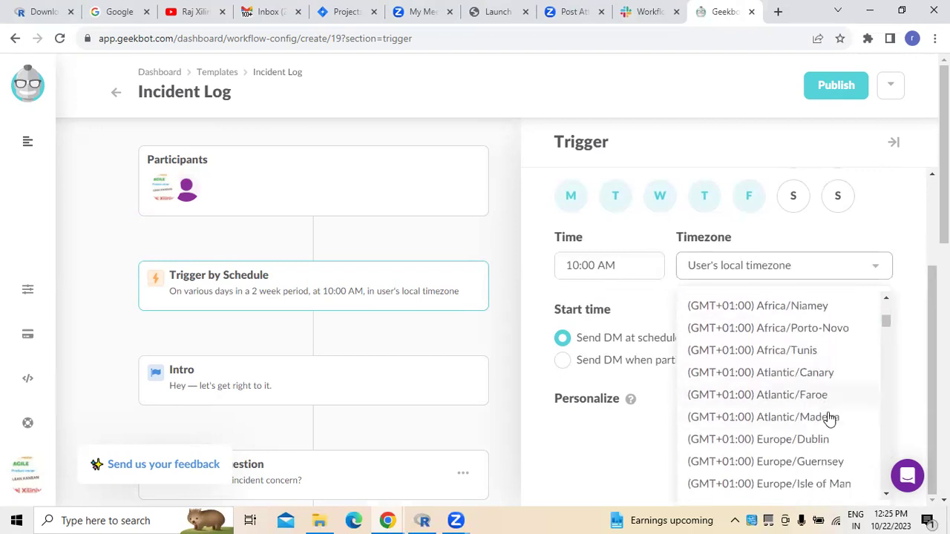
scroll(830, 421, "down", 4)
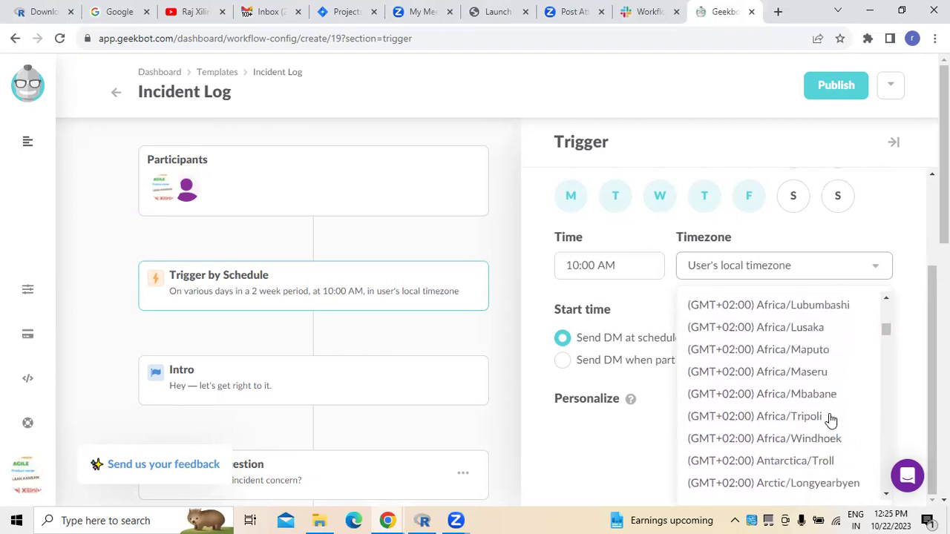
scroll(830, 420, "down", 12)
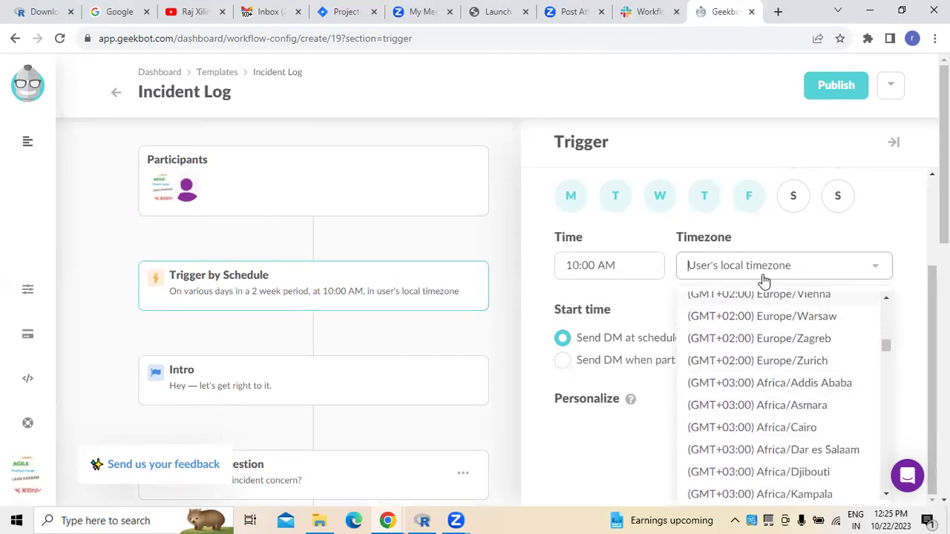
type("is")
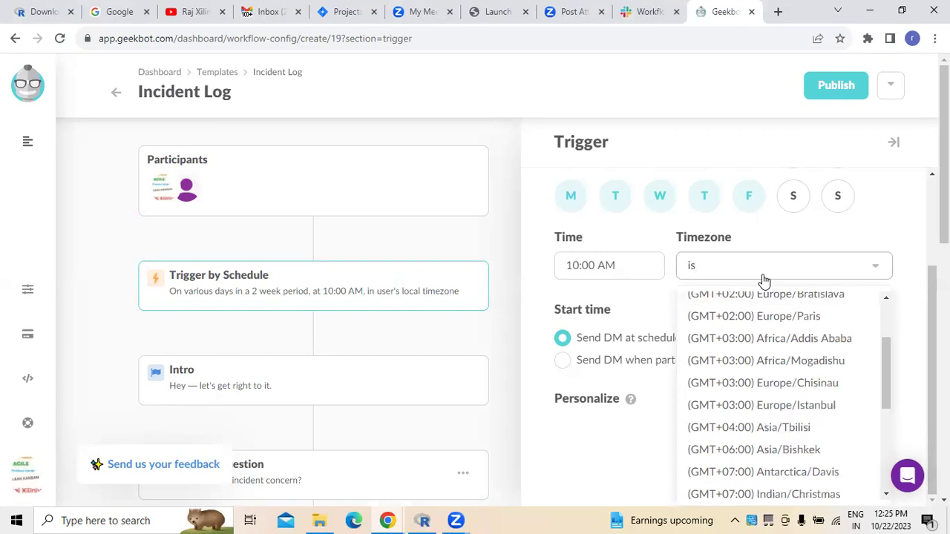
left_click_drag(887, 381, 888, 456)
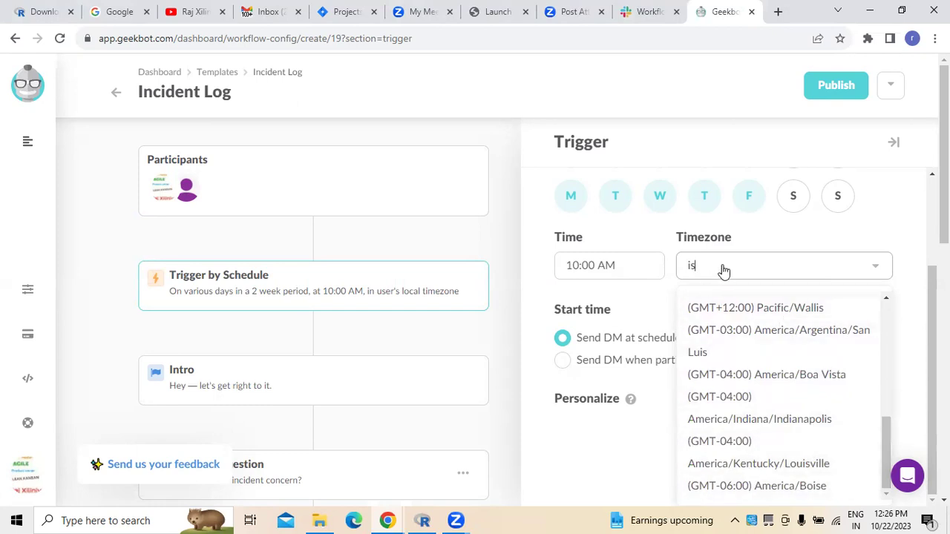
key("BackSpace")
key("BackSpace")
left_click_drag(885, 395, 885, 354)
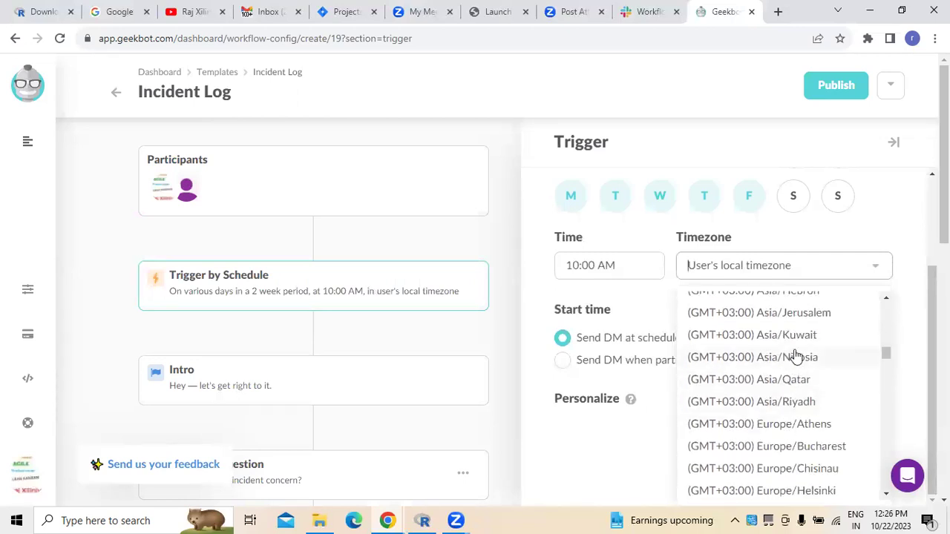
left_click_drag(886, 297, 886, 310)
left_click(872, 225)
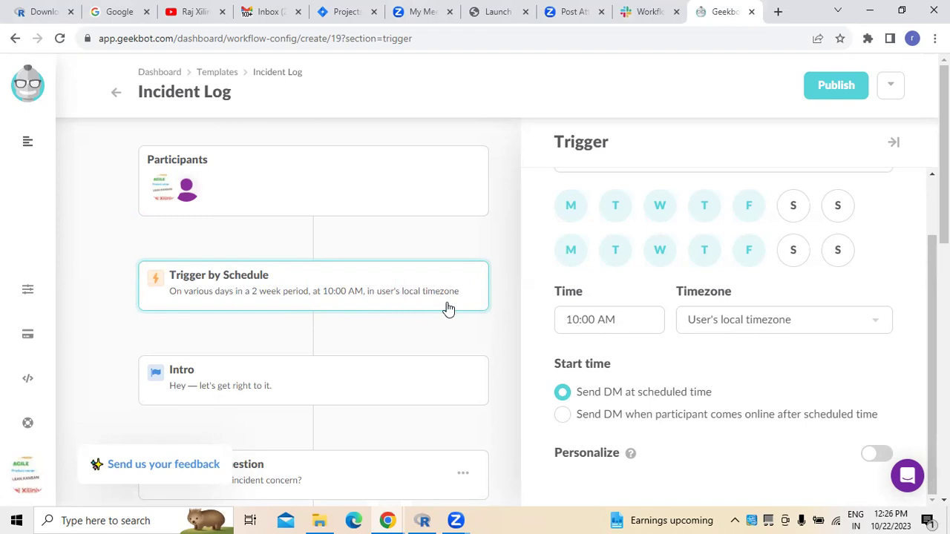
Rewrite the intro message as 'Hi Team, Lets work on our product', fixing typos.
left_click(187, 391)
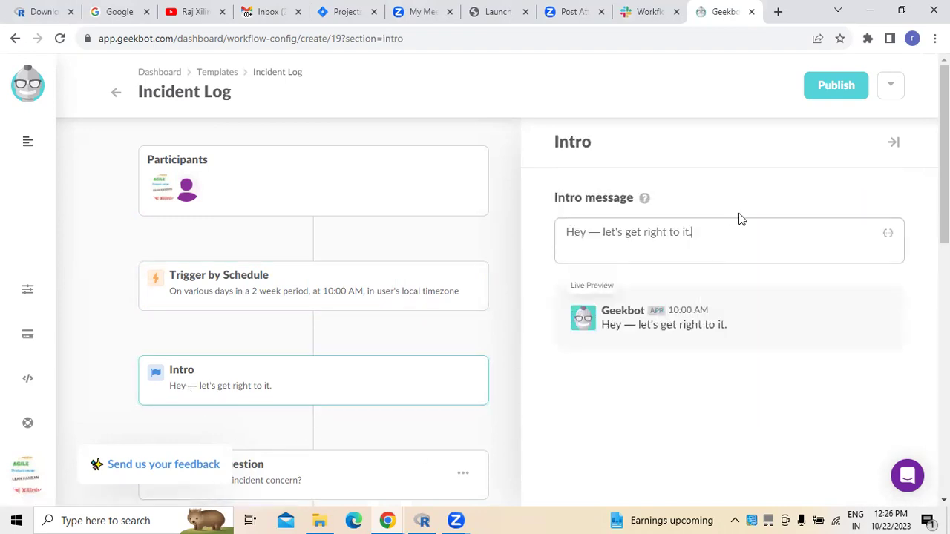
key("BackSpace")
key("BackSpace")
key("BackSpace")
key("BackSpace")
key("BackSpace")
key("BackSpace")
key("BackSpace")
key("BackSpace")
key("BackSpace")
key("BackSpace")
key("BackSpace")
key("BackSpace")
key("BackSpace")
key("BackSpace")
key("BackSpace")
key("BackSpace")
key("BackSpace")
key("BackSpace")
key("BackSpace")
key("BackSpace")
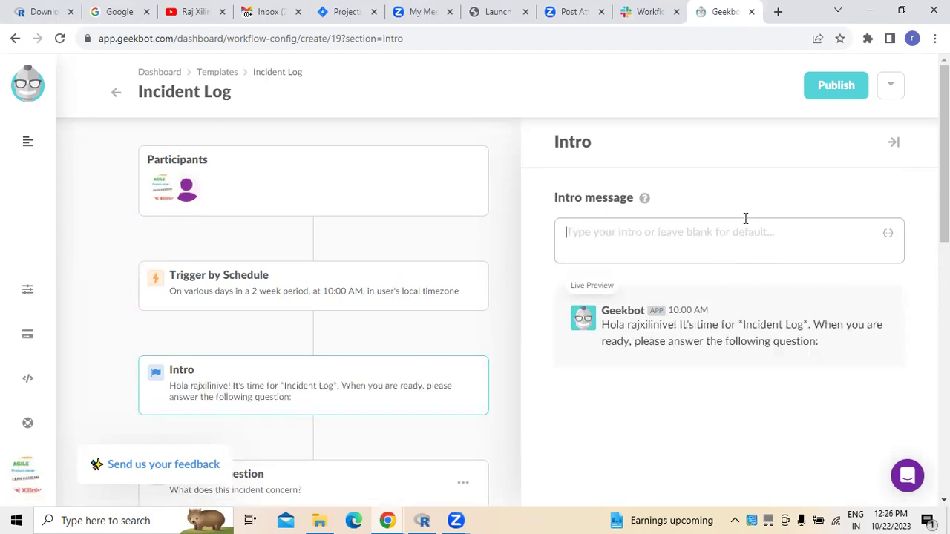
type("Hi TEamn")
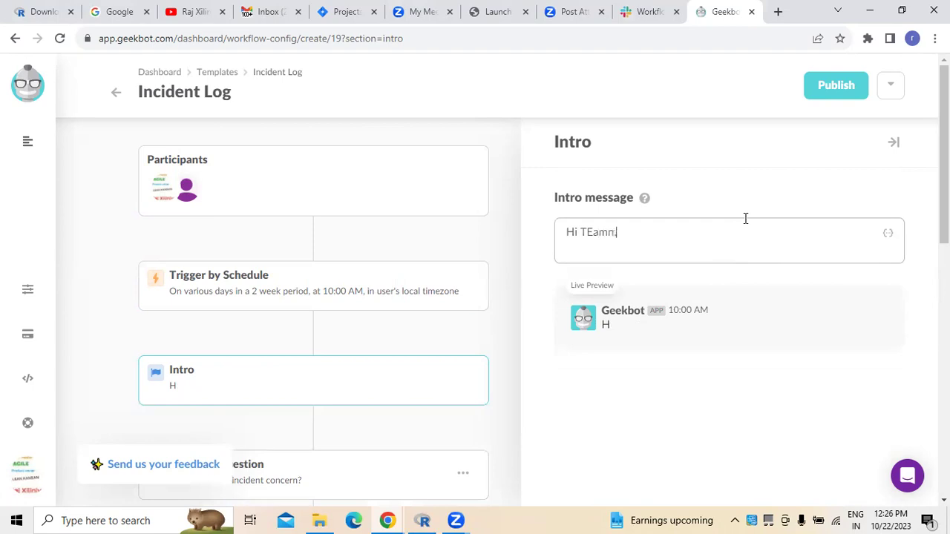
type(",")
key("BackSpace")
key("BackSpace")
key("BackSpace")
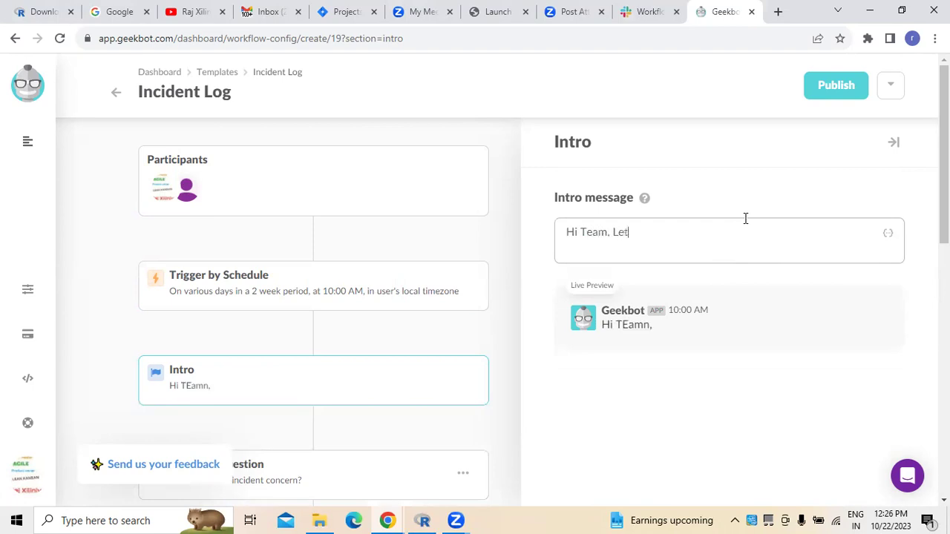
type("ork on out p")
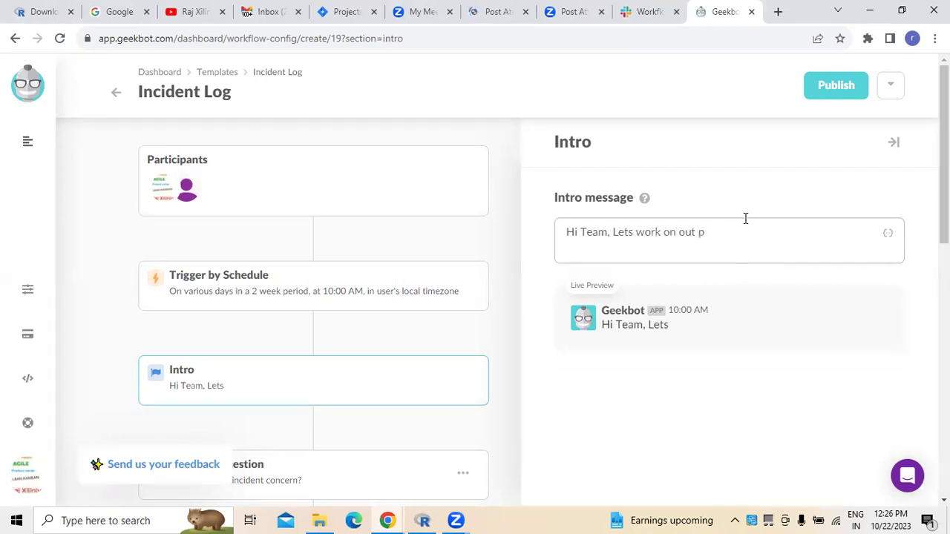
type("roduct")
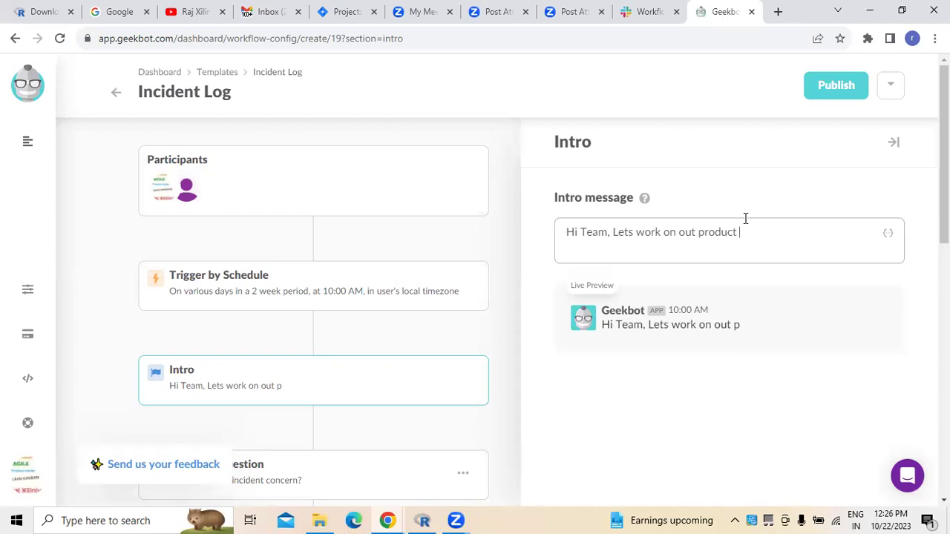
left_click(698, 235)
key("BackSpace")
key("BackSpace")
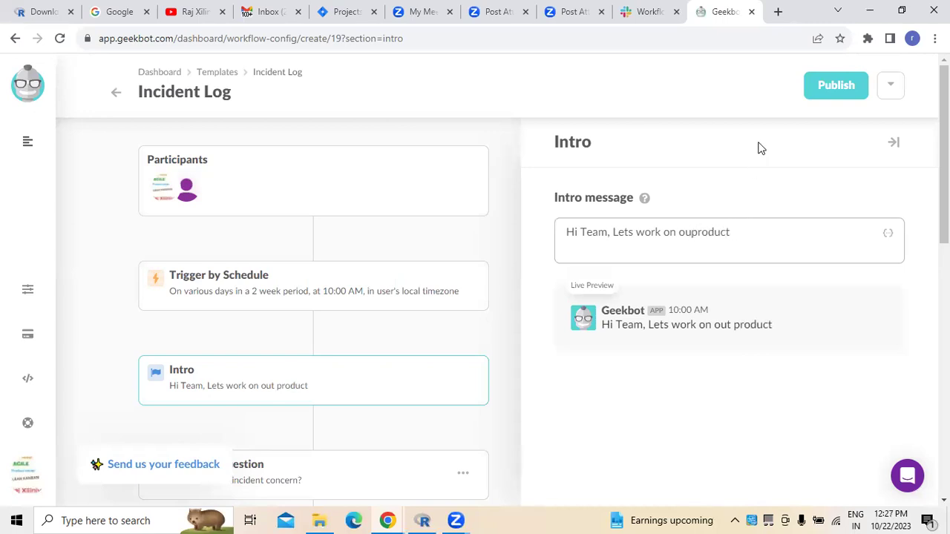
type("r")
scroll(415, 438, "down", 1)
Open the 'What does this incident concern?' question and check the workflow's options menu.
scroll(415, 445, "down", 2)
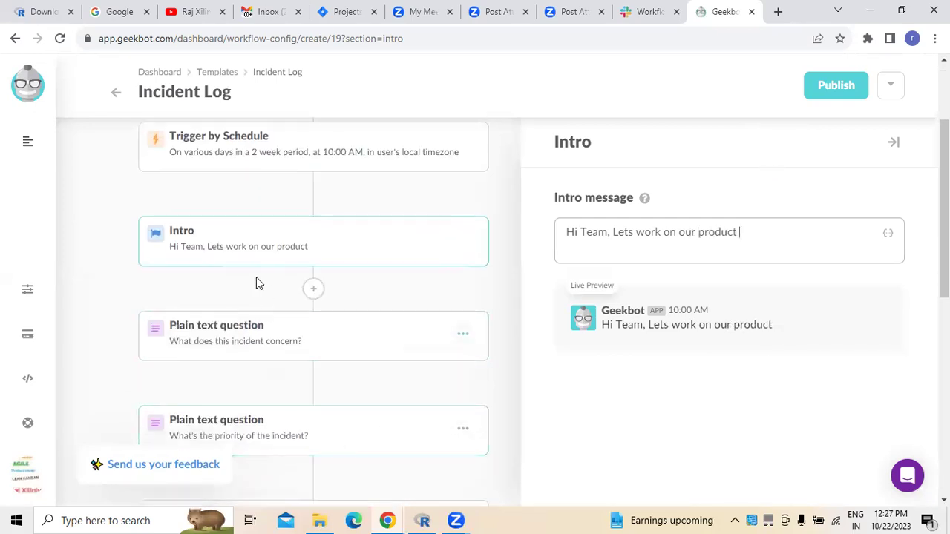
left_click(229, 330)
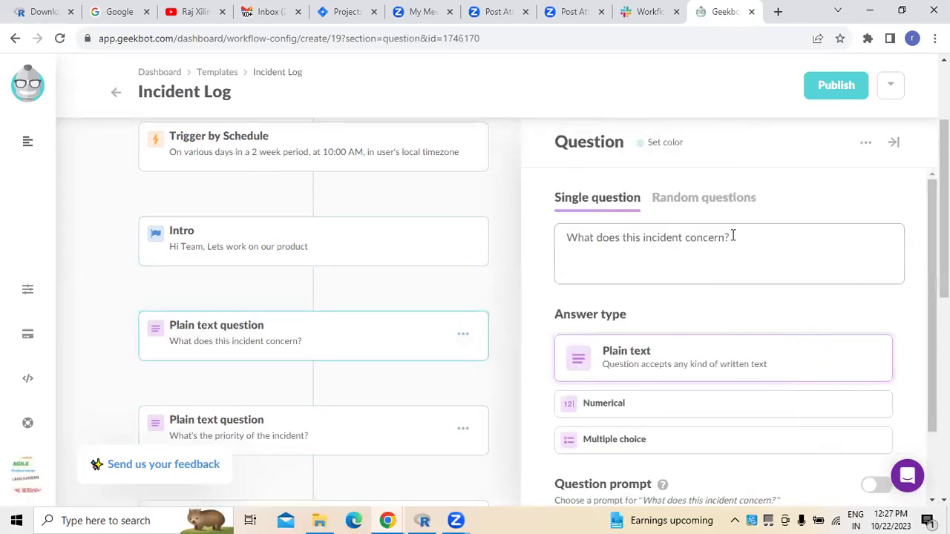
scroll(646, 360, "down", 1)
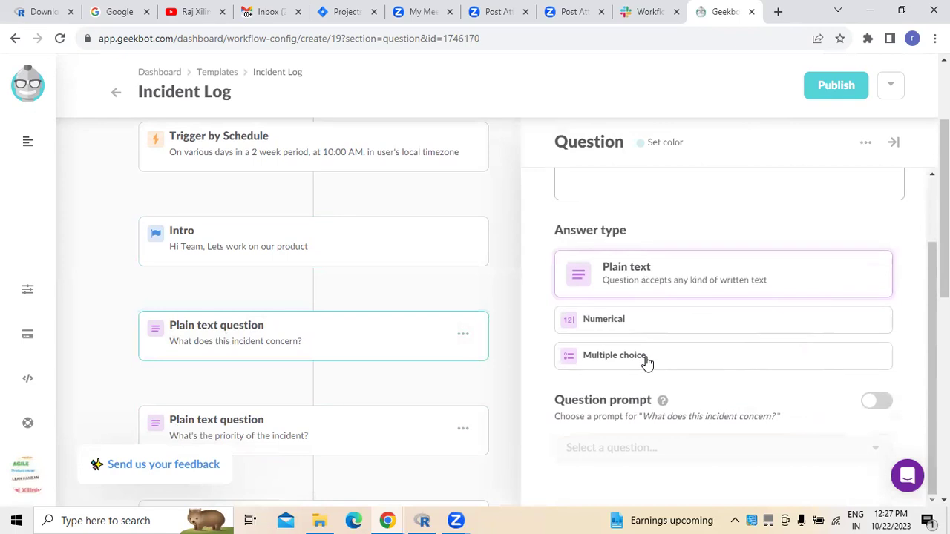
scroll(320, 396, "down", 3)
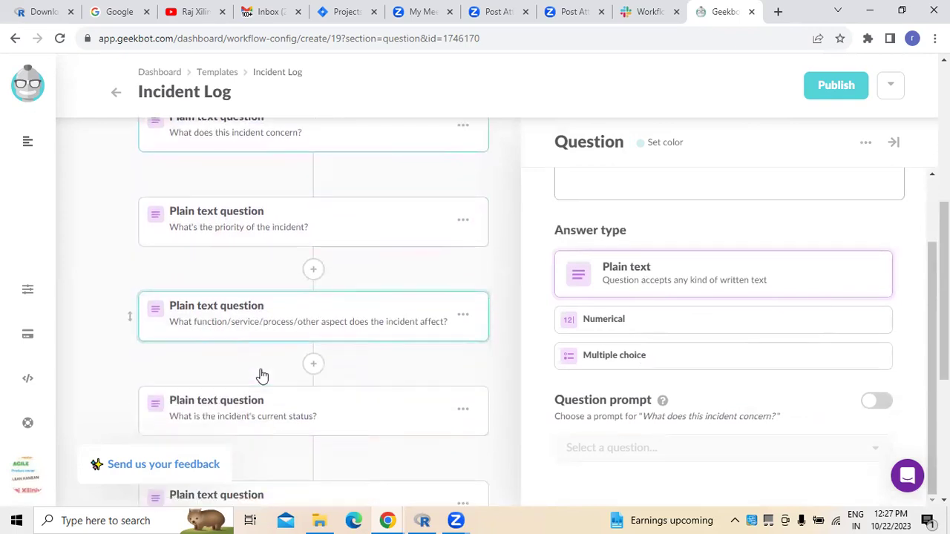
scroll(261, 375, "down", 4)
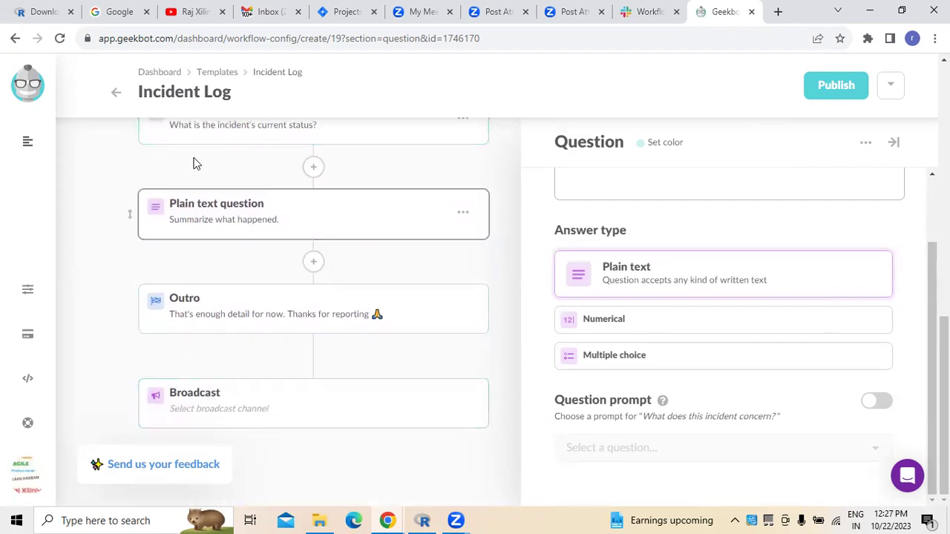
scroll(250, 399, "up", 7)
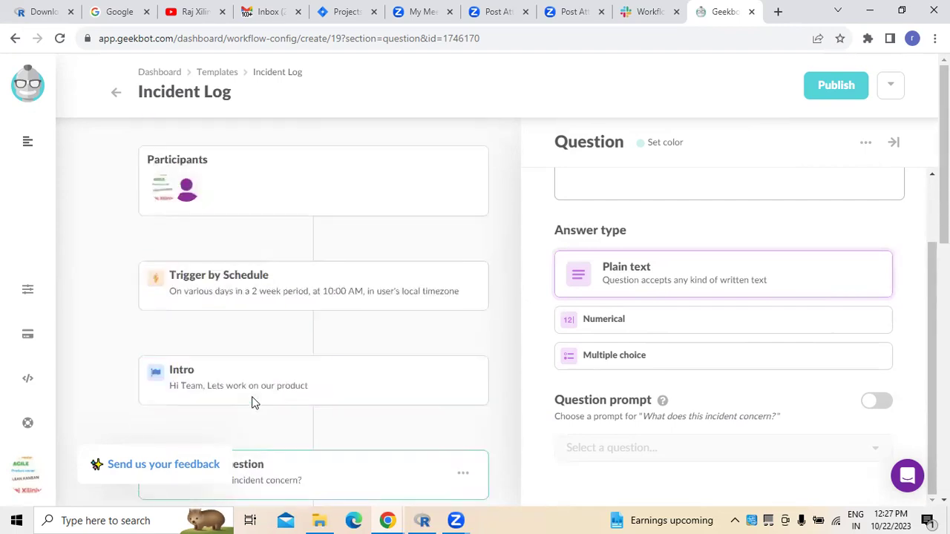
left_click(889, 88)
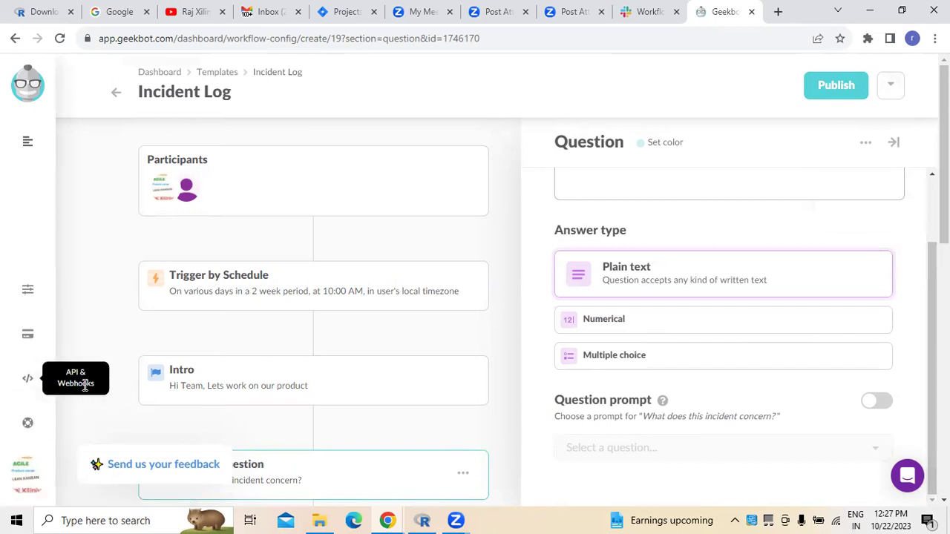
Go to API & Webhooks, confirming to leave the unsaved Incident Log workflow.
left_click(29, 381)
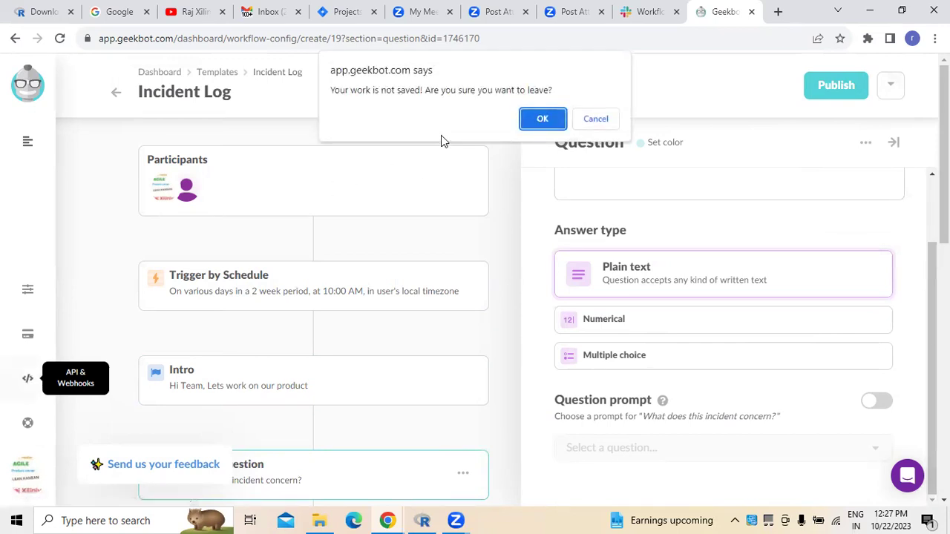
left_click(544, 122)
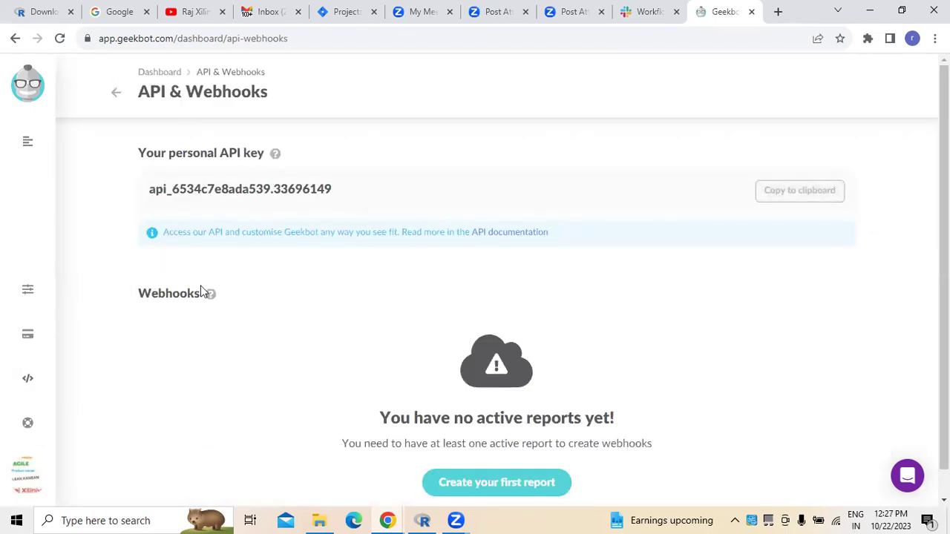
scroll(223, 286, "down", 1)
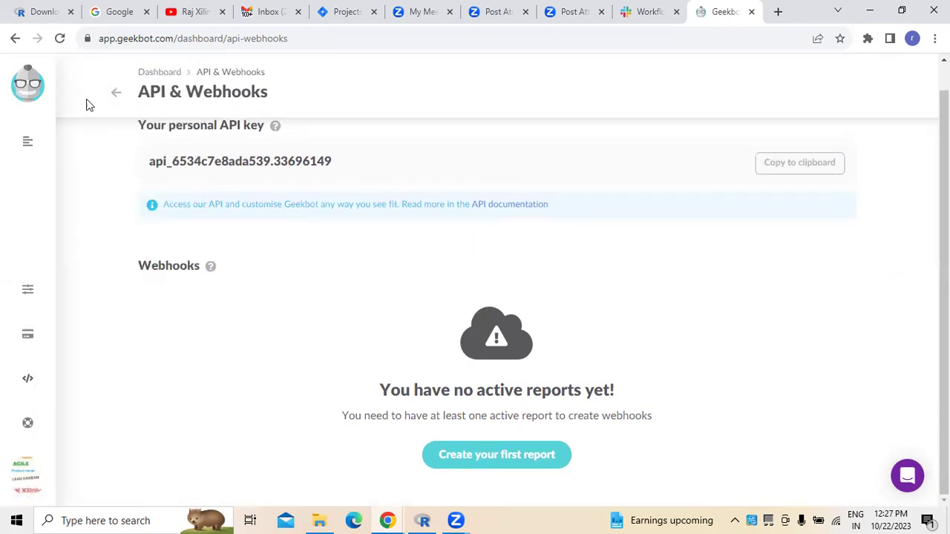
Begin a new workflow from the Workflows flyout.
mouse_move(26, 148)
left_click(143, 141)
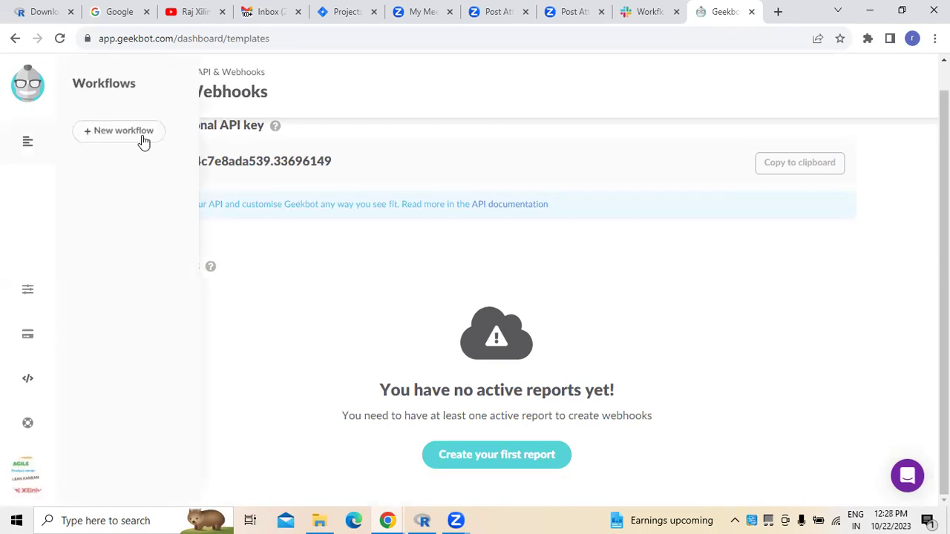